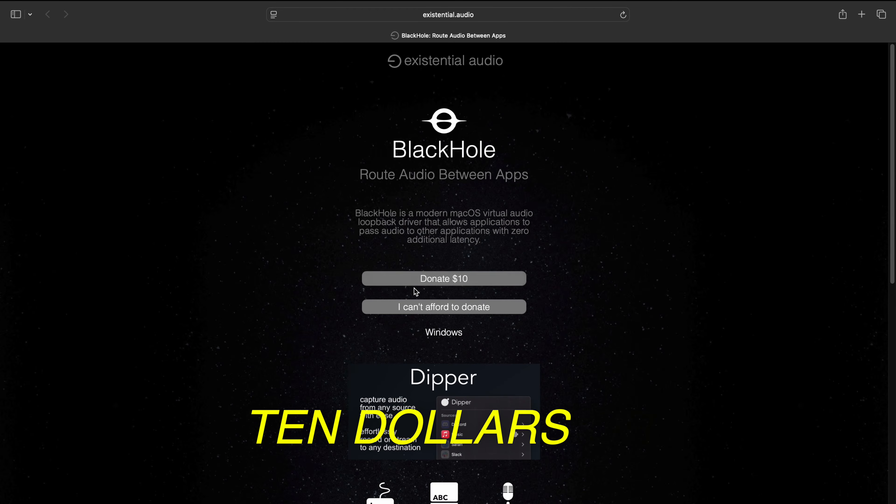
# Step: Request the free BlackHole download, follow the emailed link and download BlackHole 2ch, allowing downloads from the site
pyautogui.click(445, 307)
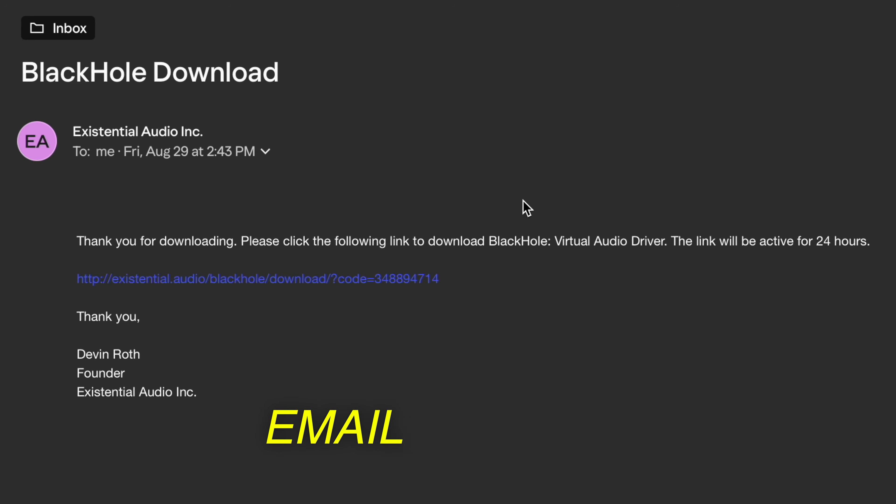
pyautogui.click(166, 284)
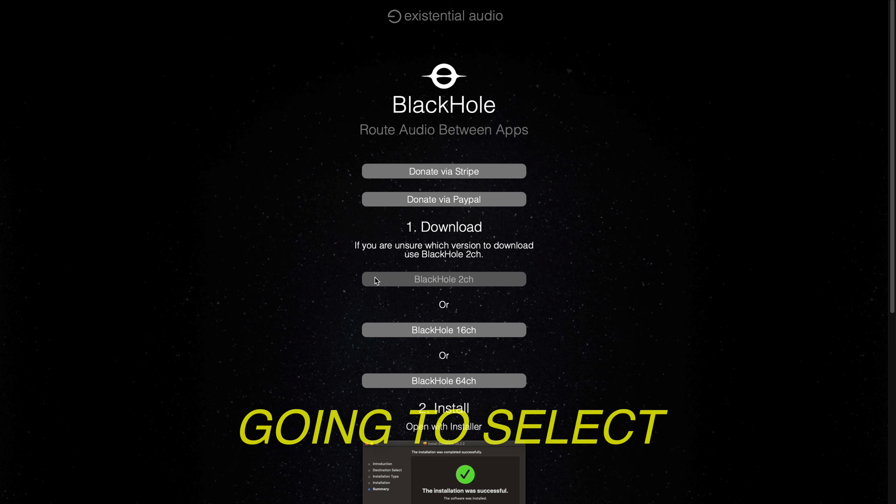
pyautogui.click(444, 279)
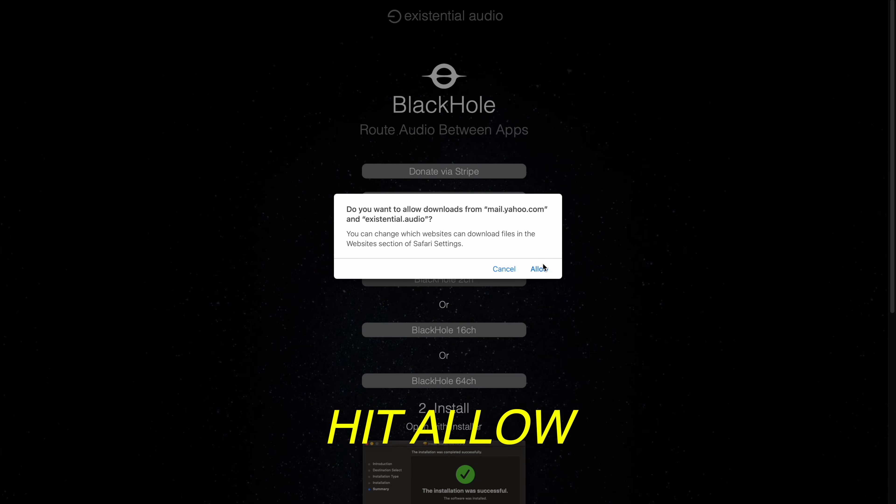
pyautogui.click(539, 269)
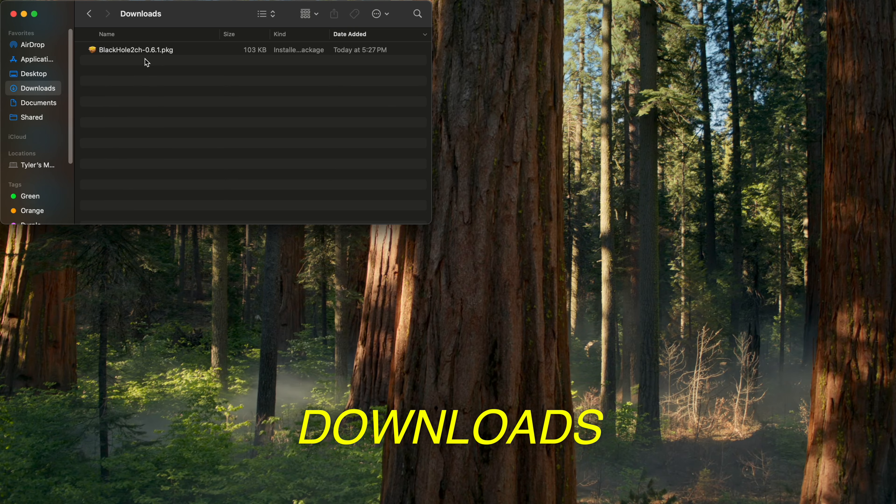
# Step: Run BlackHole2ch-0.6.1.pkg from Downloads and work through the installer, accepting the license
pyautogui.doubleClick(132, 49)
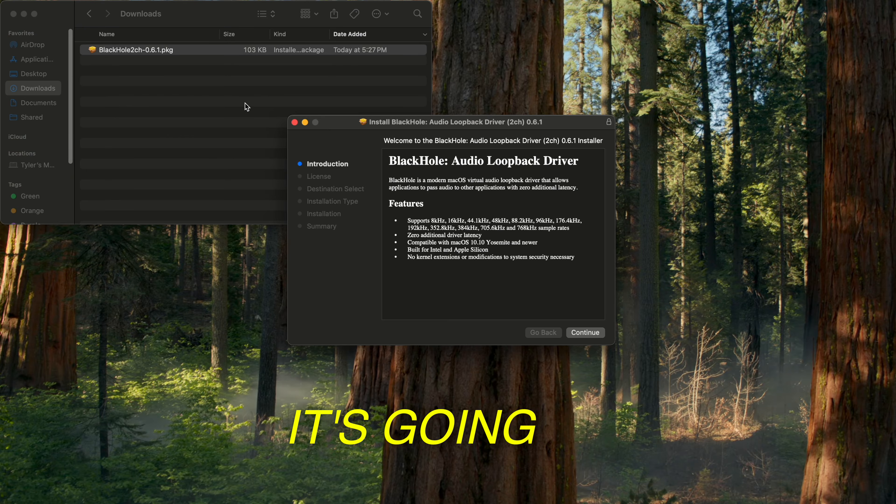
pyautogui.click(585, 332)
pyautogui.click(586, 332)
pyautogui.click(556, 261)
pyautogui.click(583, 333)
pyautogui.click(580, 333)
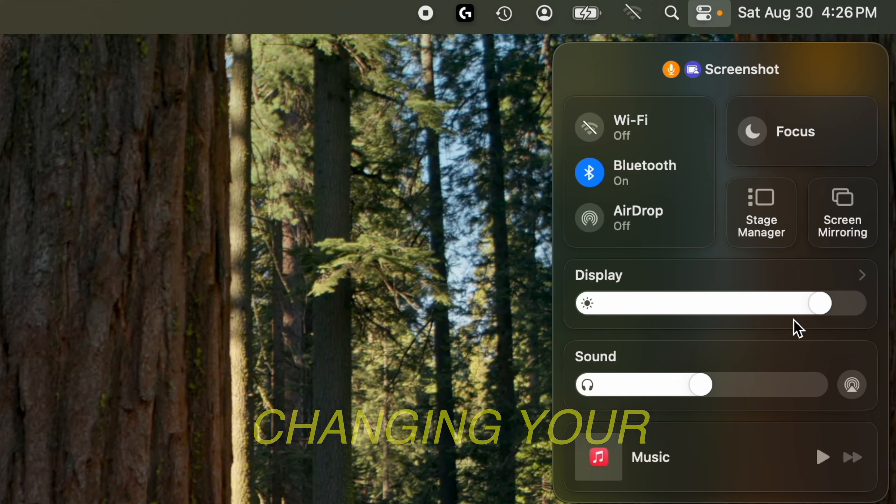
# Step: Set the Mac's sound output to BlackHole 2ch and start a full-screen recording with BlackHole 2ch as the microphone
pyautogui.click(852, 384)
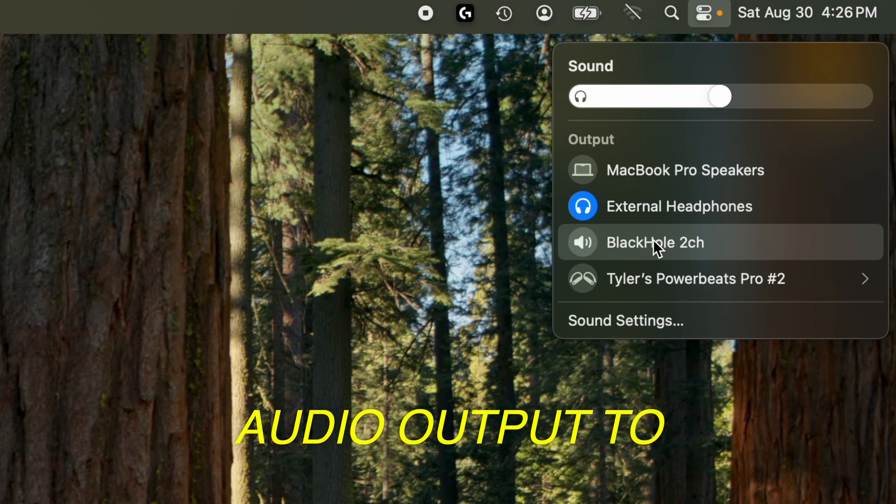
pyautogui.click(646, 244)
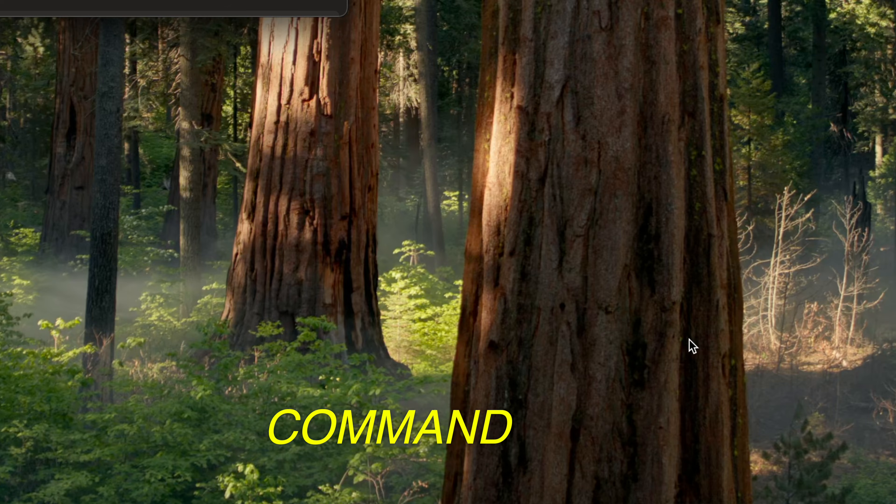
pyautogui.press('super+shift+5')
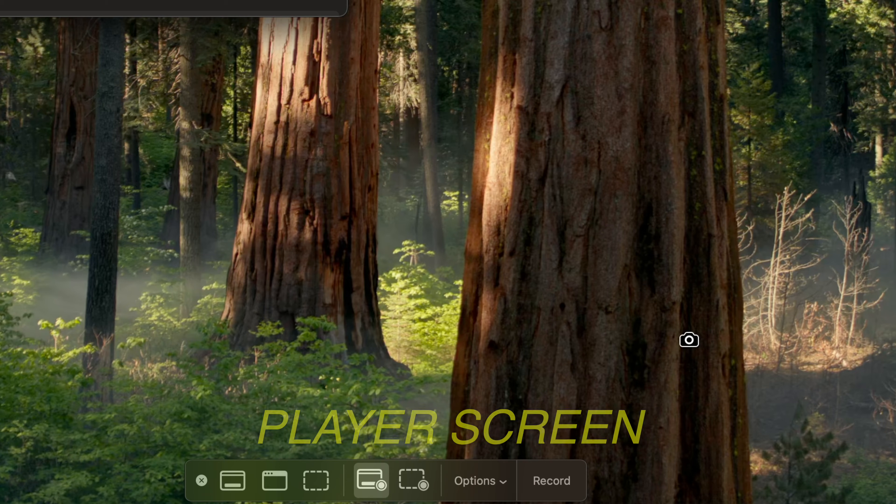
pyautogui.click(498, 481)
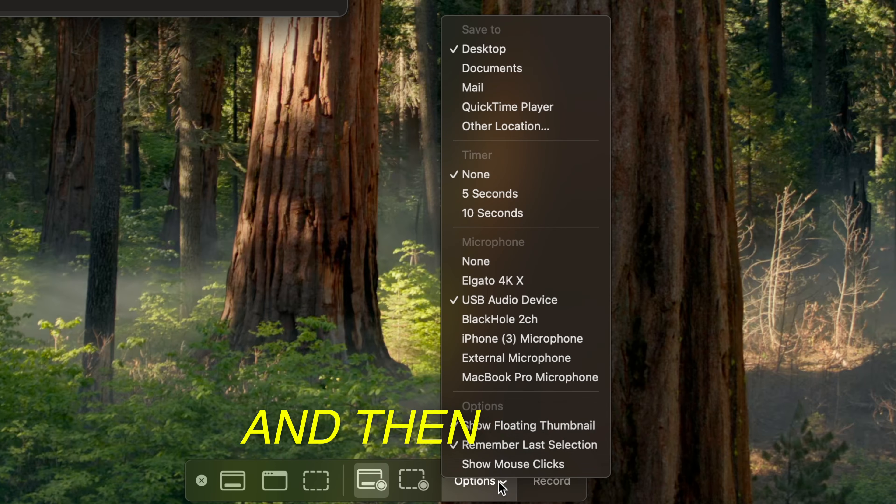
pyautogui.click(496, 321)
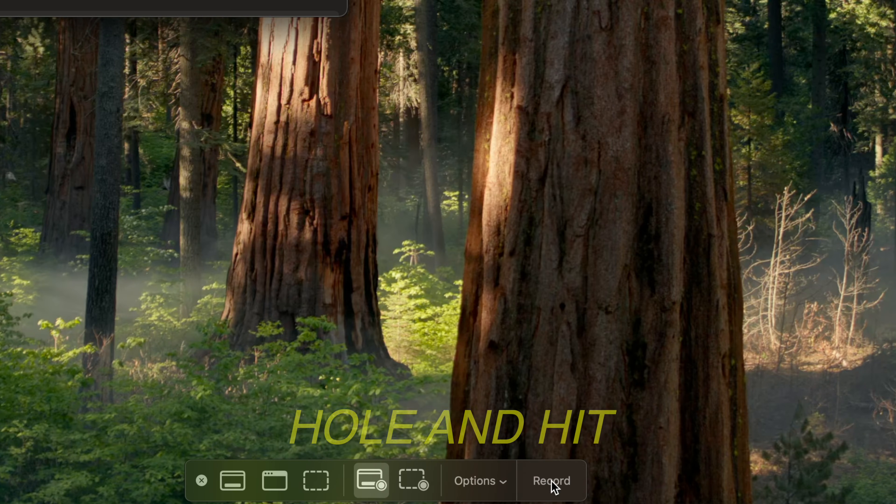
pyautogui.click(552, 486)
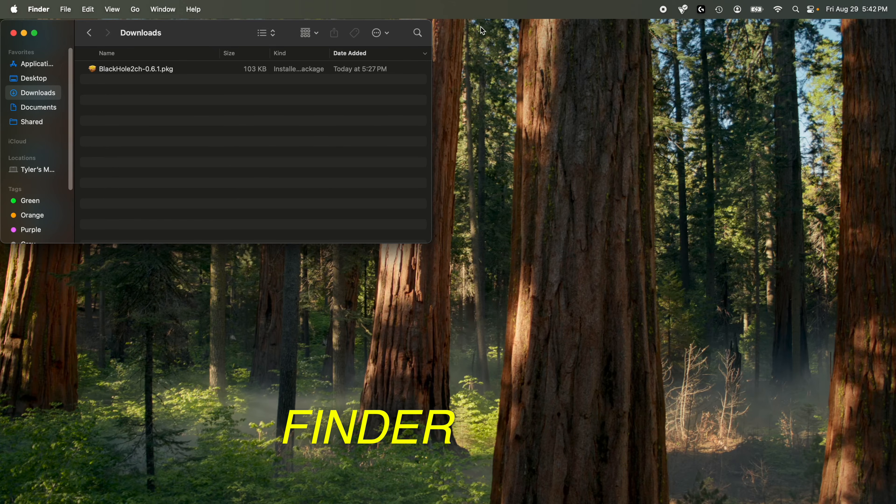
# Step: Search this Mac for "audio midi" and open the Audio MIDI Setup application
pyautogui.click(417, 33)
pyautogui.write('audio midi')
pyautogui.press('Return')
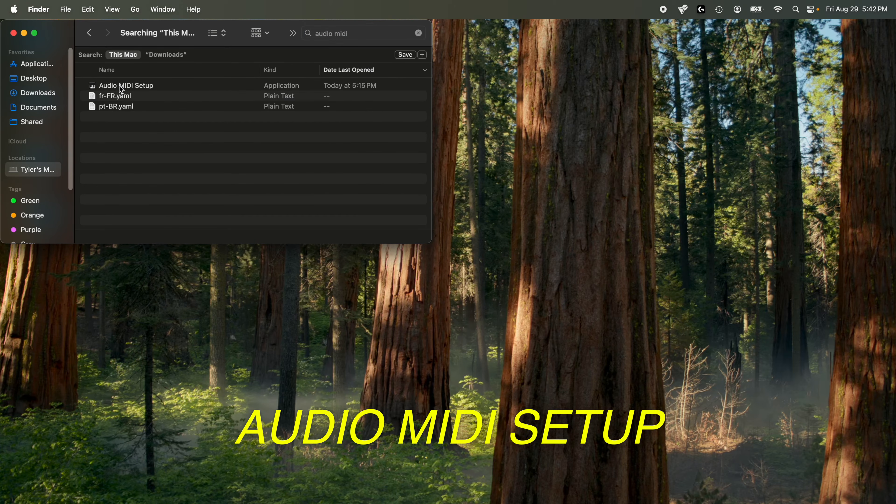
pyautogui.doubleClick(119, 86)
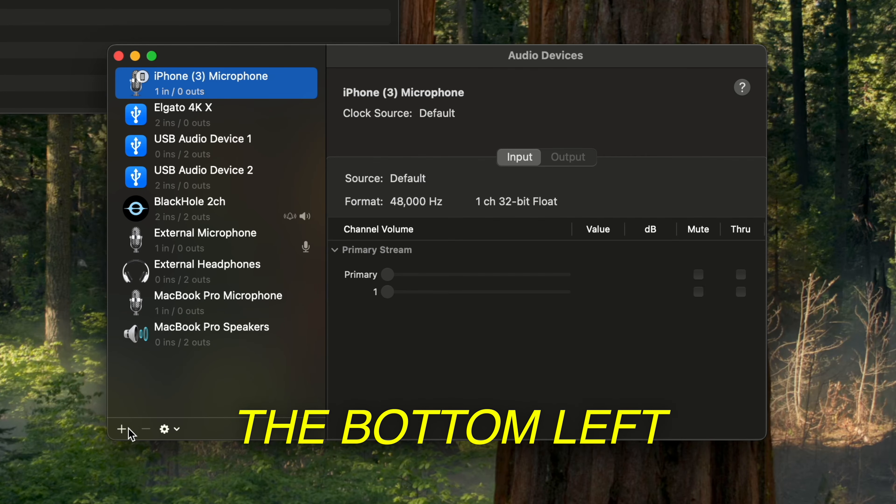
# Step: Create a multi-output device and rename it "internal + earbuds"
pyautogui.click(122, 431)
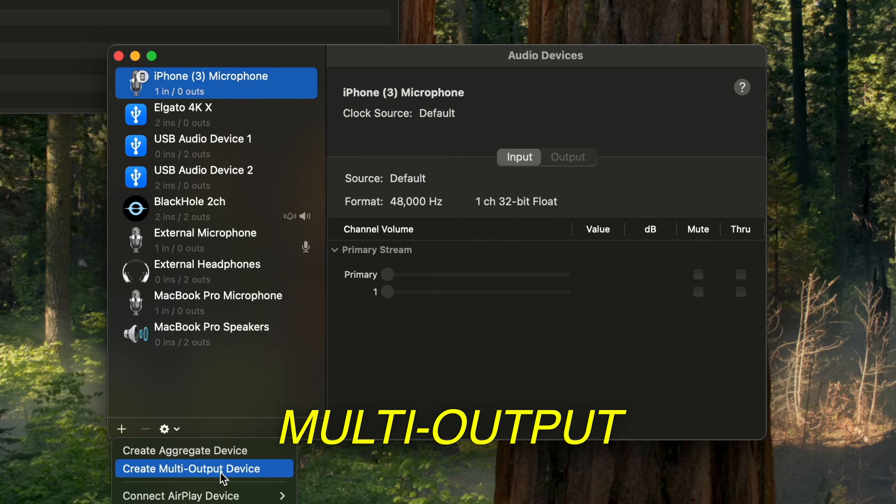
pyautogui.click(231, 469)
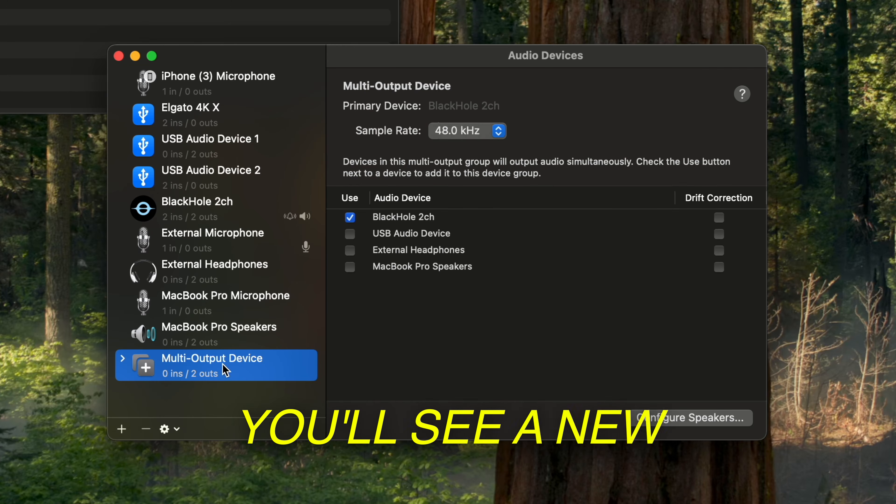
pyautogui.click(203, 361)
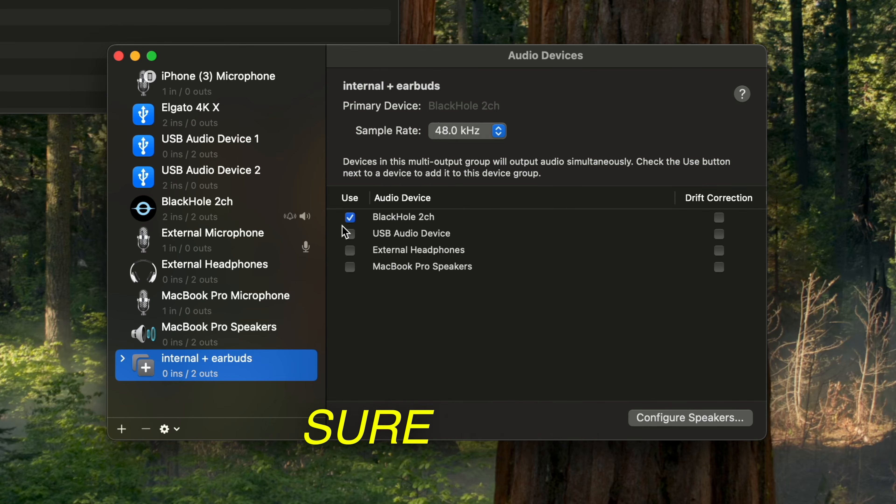
# Step: Include External Headphones alongside BlackHole 2ch in the "internal + earbuds" device and close the Audio Devices window
pyautogui.click(349, 251)
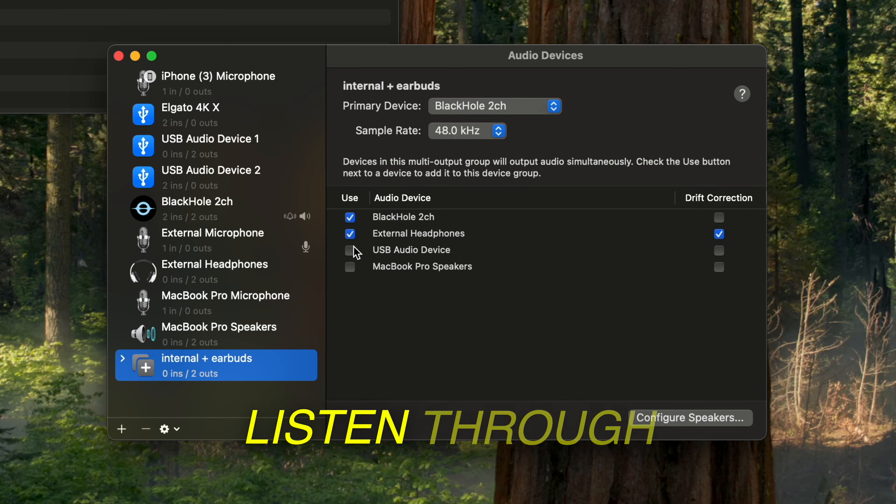
pyautogui.click(350, 234)
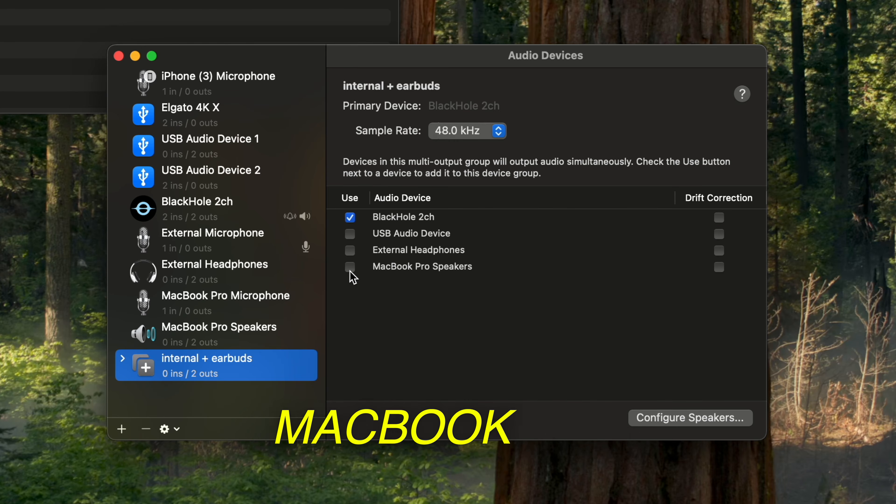
pyautogui.click(350, 267)
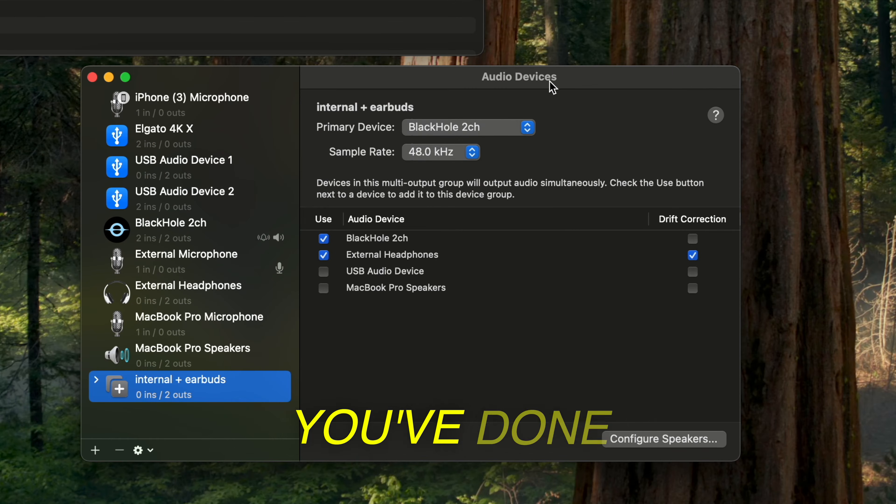
pyautogui.click(92, 77)
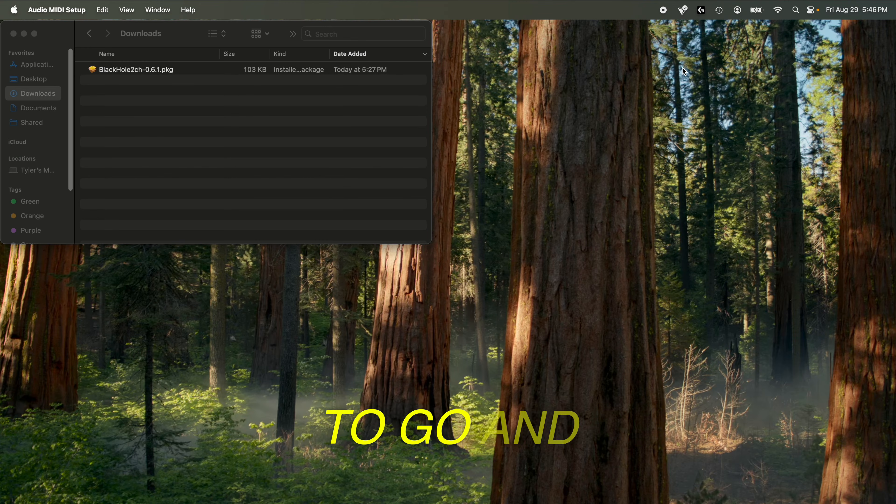
# Step: Bring up the screen-recording options and switch the Mac's sound output to the multi-output device
pyautogui.press('super+shift+5')
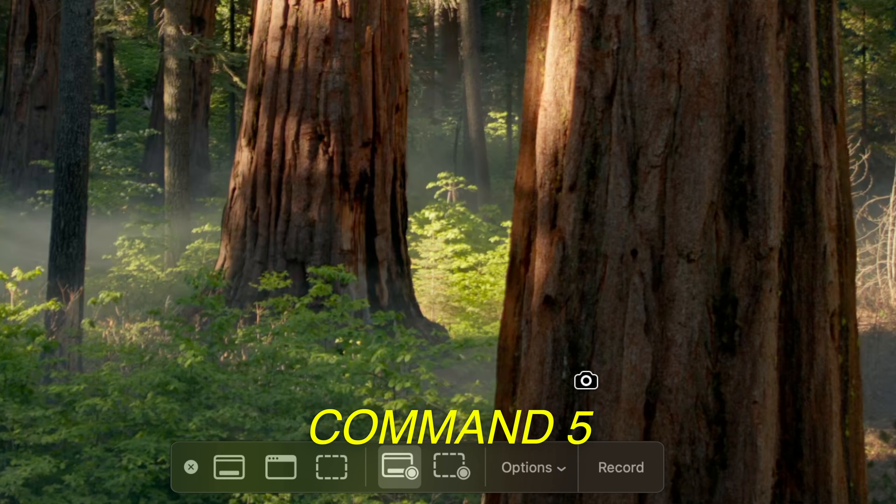
pyautogui.click(557, 473)
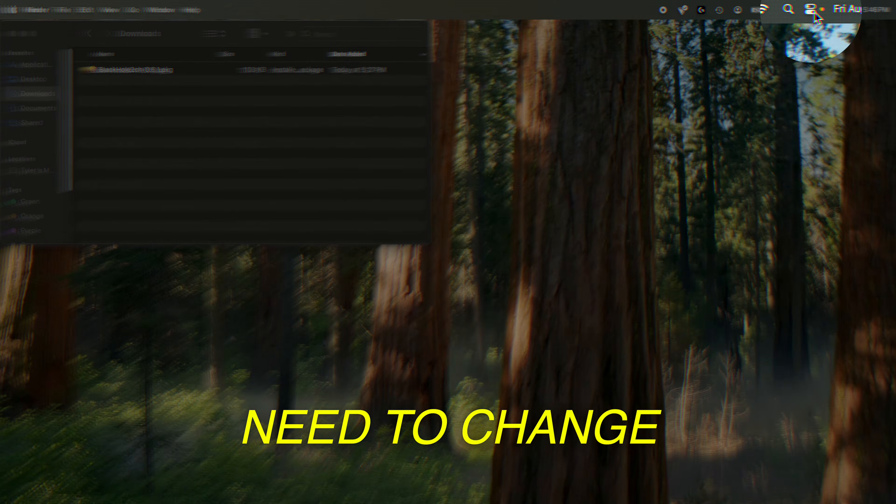
pyautogui.click(815, 14)
pyautogui.click(876, 180)
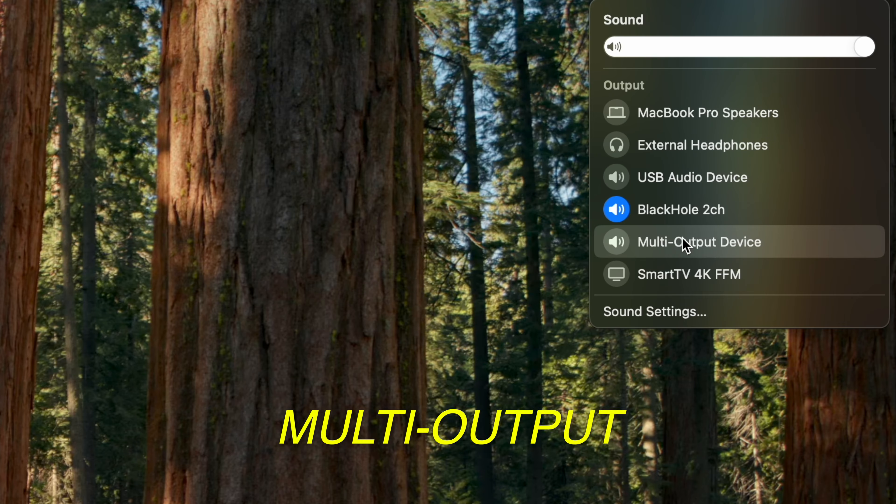
pyautogui.click(665, 252)
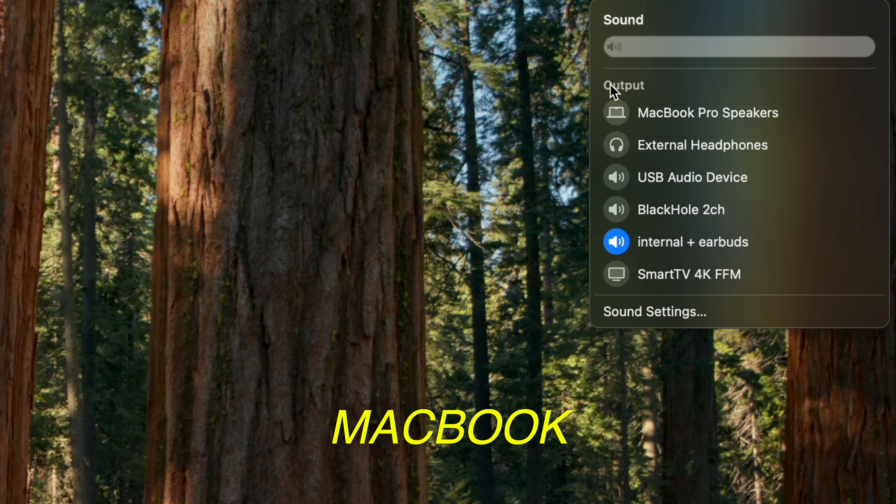
# Step: Lower the volume of MacBook Pro Speakers and External Headphones individually and return the sound output to "internal + earbuds"
pyautogui.click(616, 118)
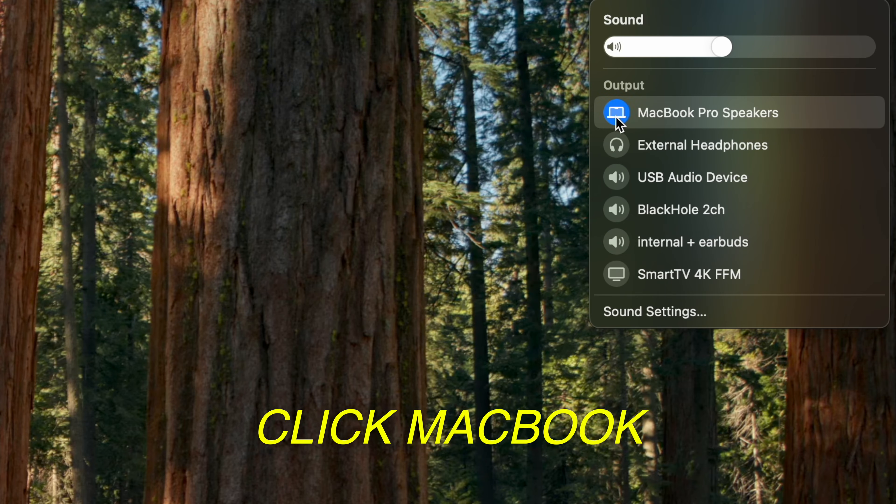
pyautogui.moveTo(723, 54); pyautogui.dragTo(702, 60)
pyautogui.click(618, 148)
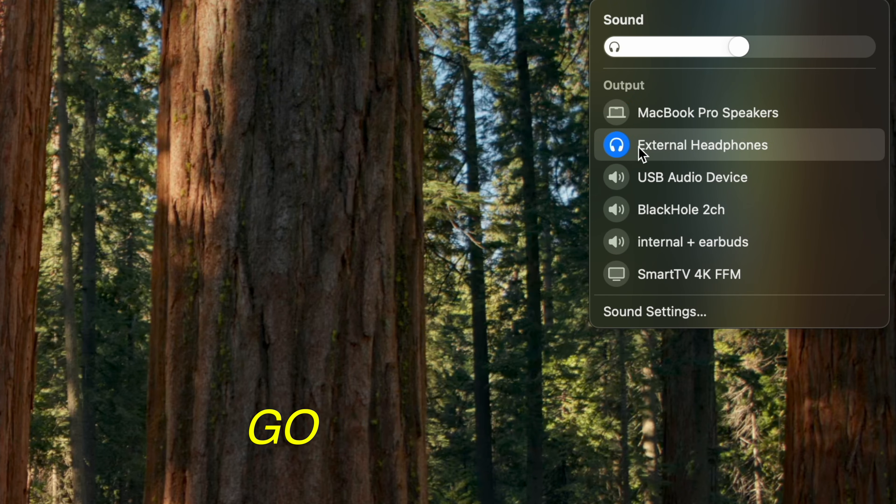
pyautogui.moveTo(740, 49); pyautogui.dragTo(732, 57)
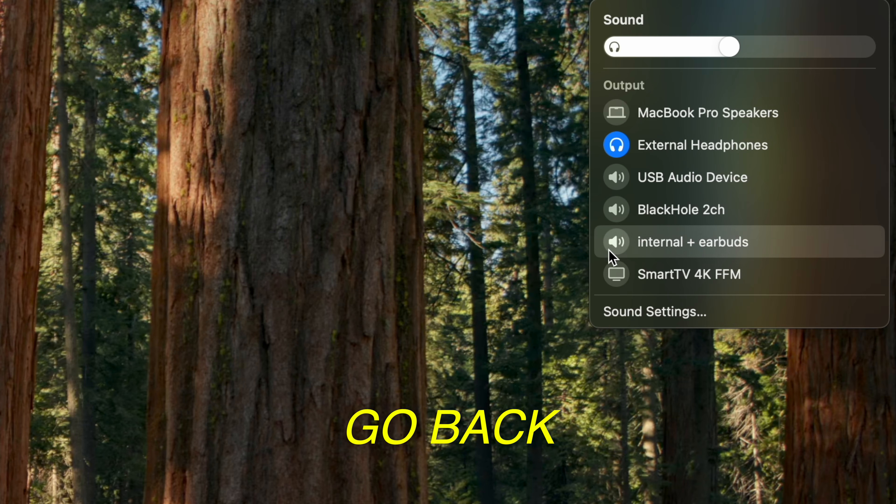
pyautogui.click(624, 244)
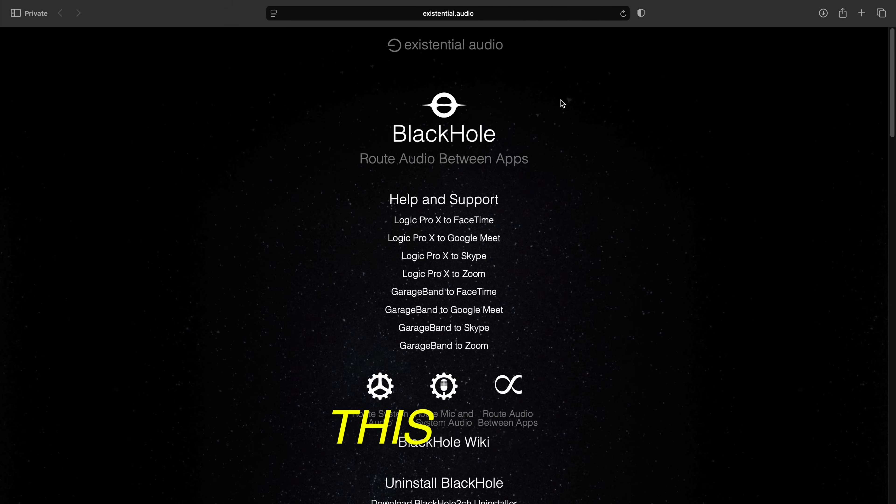
# Step: Find the BlackHole 2ch uninstaller on the support page and launch BlackHole2ch-Uninstaller.pkg from Downloads
pyautogui.scroll(-5, 585, 199)
pyautogui.scroll(-1, 585, 200)
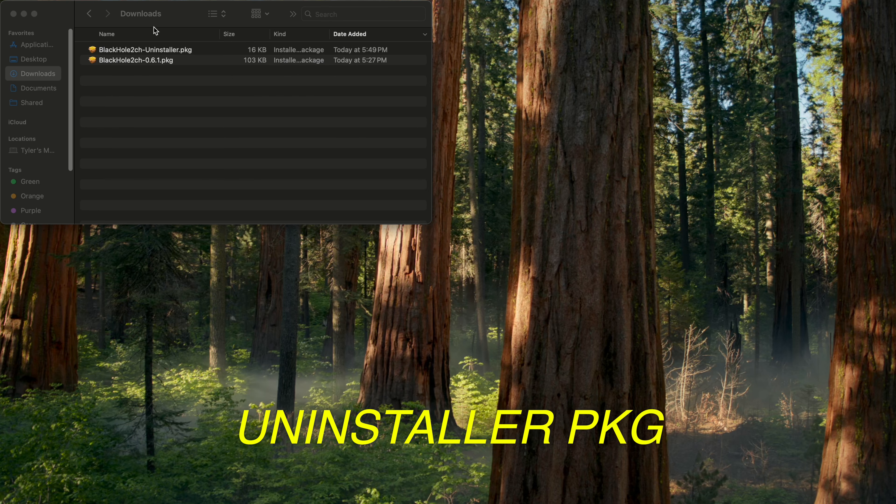
pyautogui.doubleClick(149, 50)
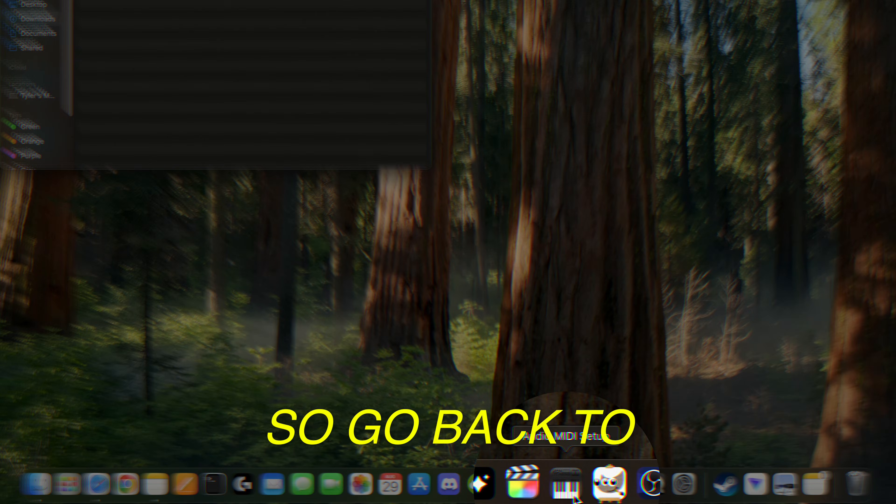
# Step: Reopen Audio MIDI Setup and remove the "internal + earbuds" multi-output device
pyautogui.click(572, 490)
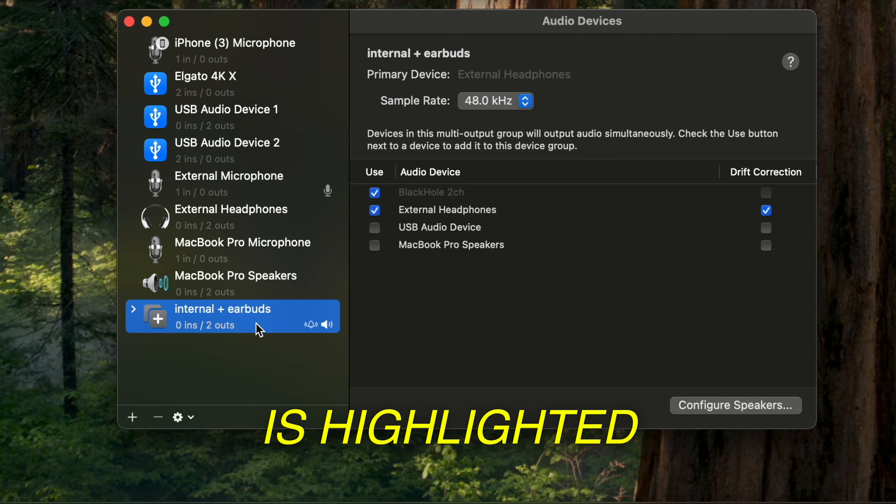
pyautogui.click(158, 419)
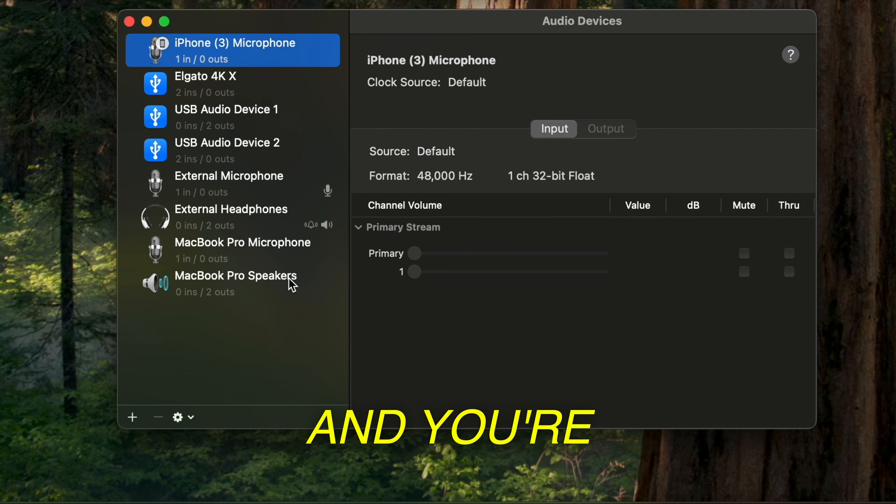